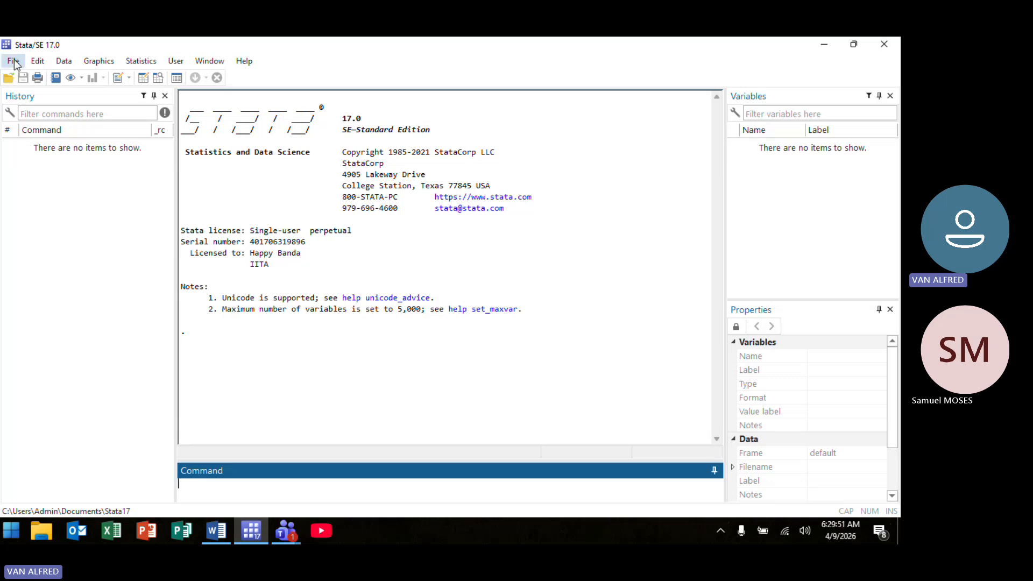
Open the dataset edu_wage data.dta from the Desktop
{"action": "left_click", "coordinate": [9, 78]}
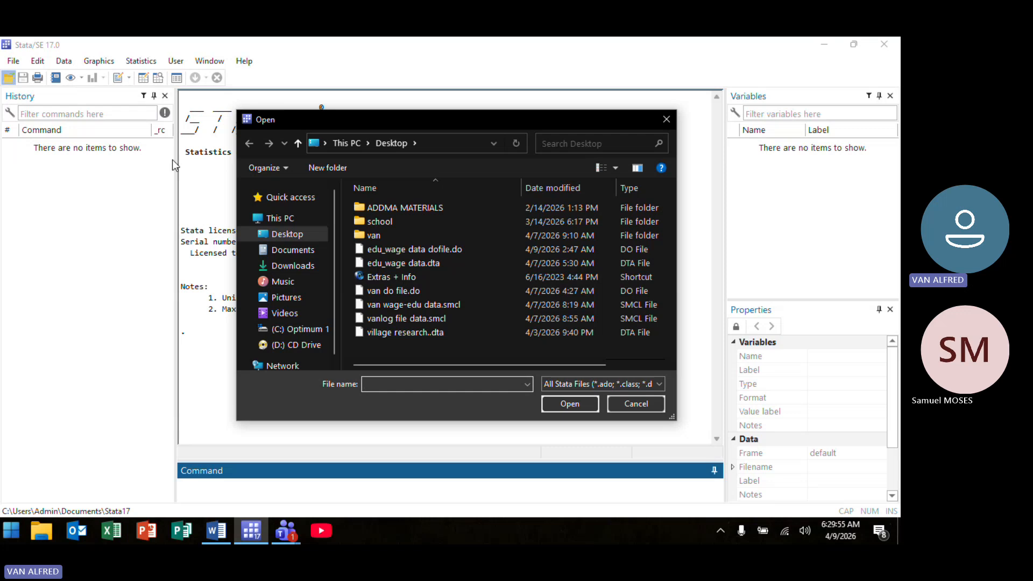
{"action": "left_click", "coordinate": [426, 265]}
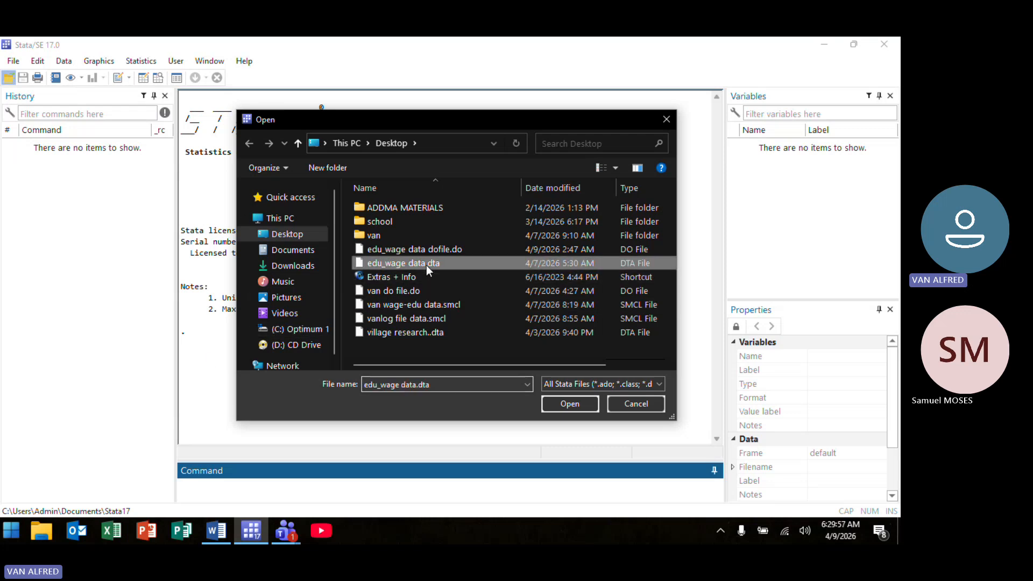
{"action": "left_click", "coordinate": [553, 402]}
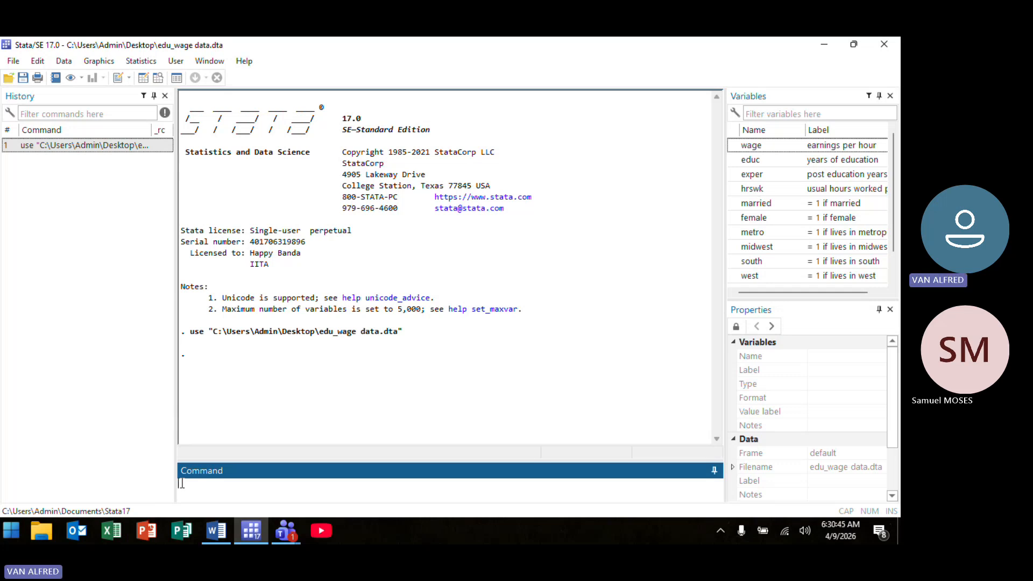
Sort the dataset in ascending order of the wage variable with the sort command
{"action": "type", "text": "su"}
{"action": "type", "text": "rt"}
{"action": "left_click", "coordinate": [734, 144]}
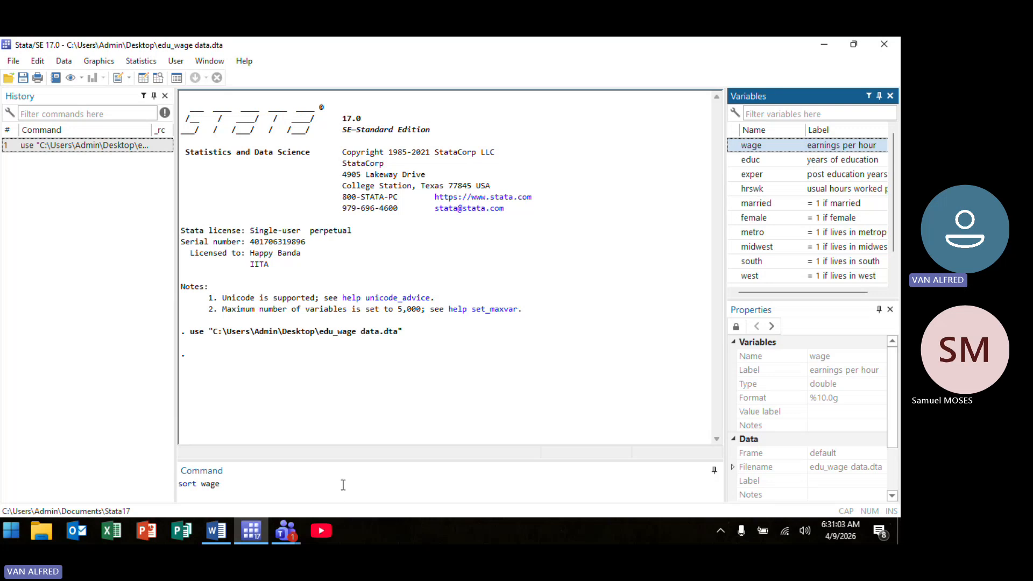
{"action": "key", "text": "Return"}
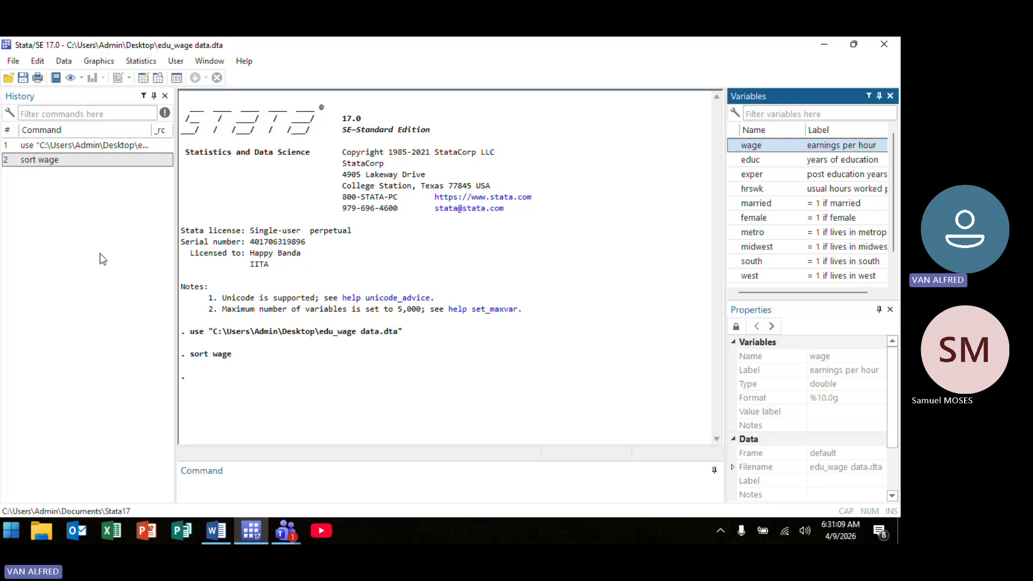
Browse the sorted data from the lowest to the highest wage values, then close the data viewer
{"action": "left_click", "coordinate": [160, 76]}
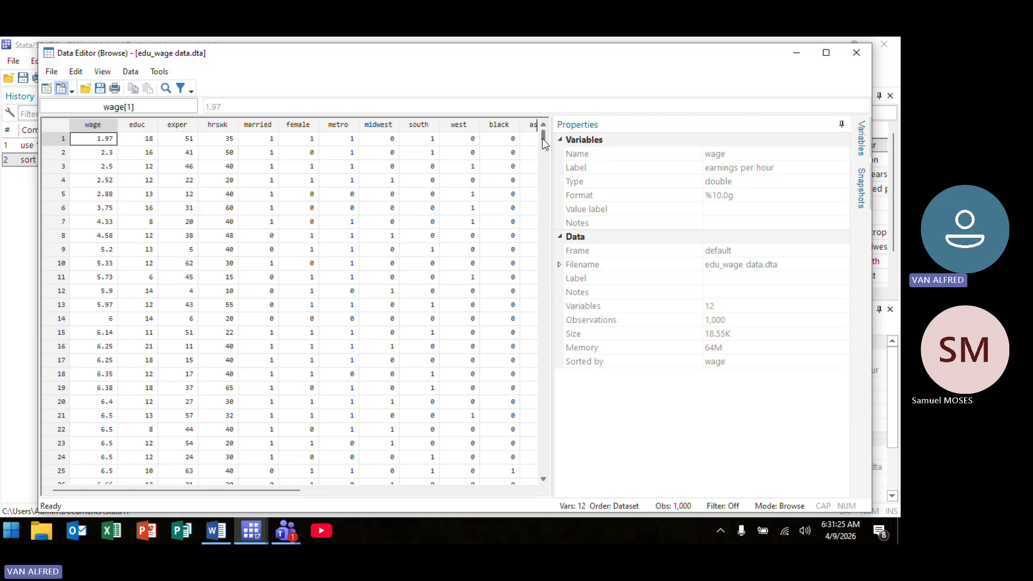
{"action": "left_click_drag", "start_coordinate": [542, 138], "coordinate": [544, 463]}
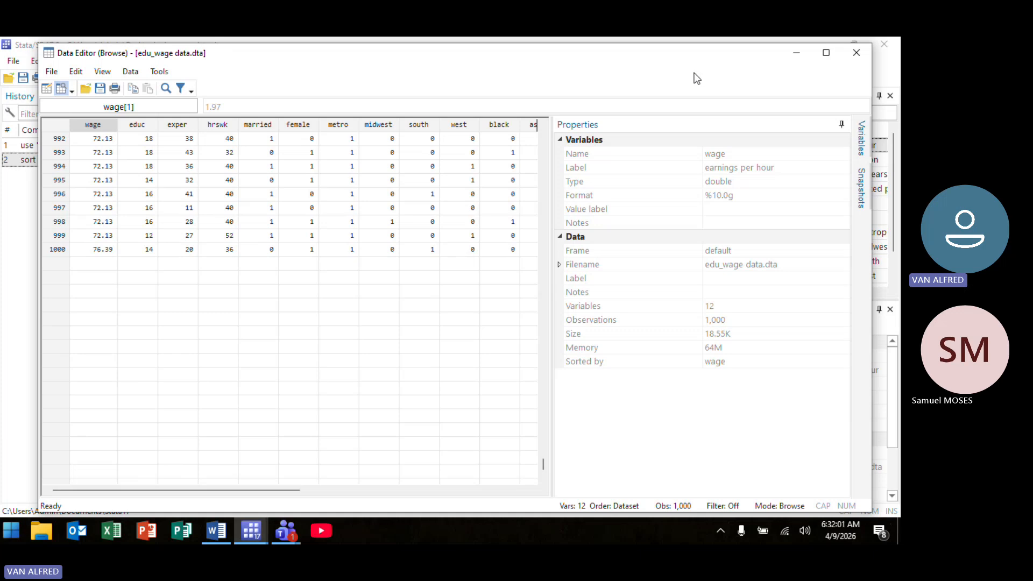
{"action": "left_click", "coordinate": [857, 52]}
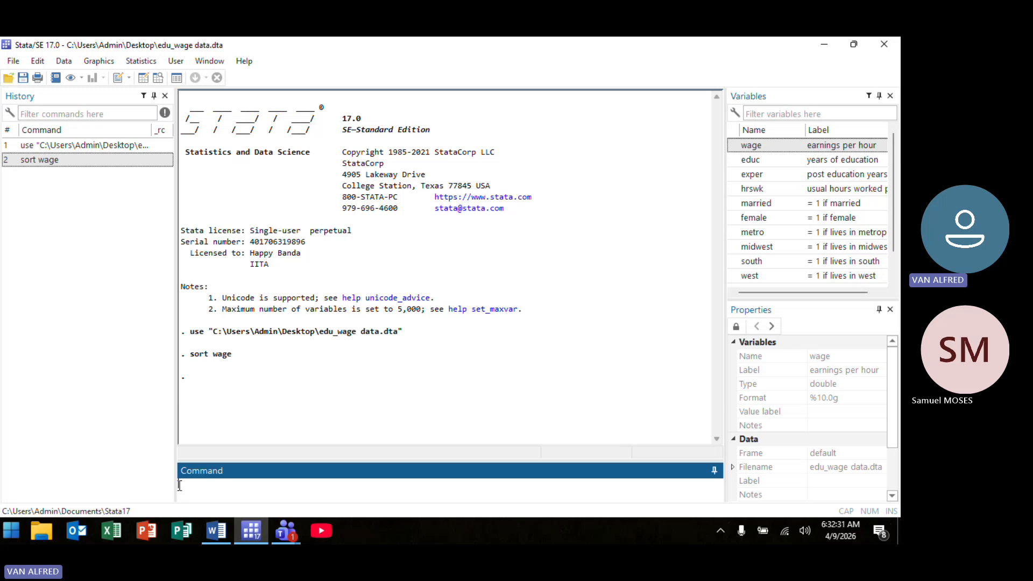
Draw a box plot of wage with graph box to check for outliers, then close the graph
{"action": "type", "text": "graph"}
{"action": "type", "text": "box"}
{"action": "double_click", "coordinate": [735, 145]}
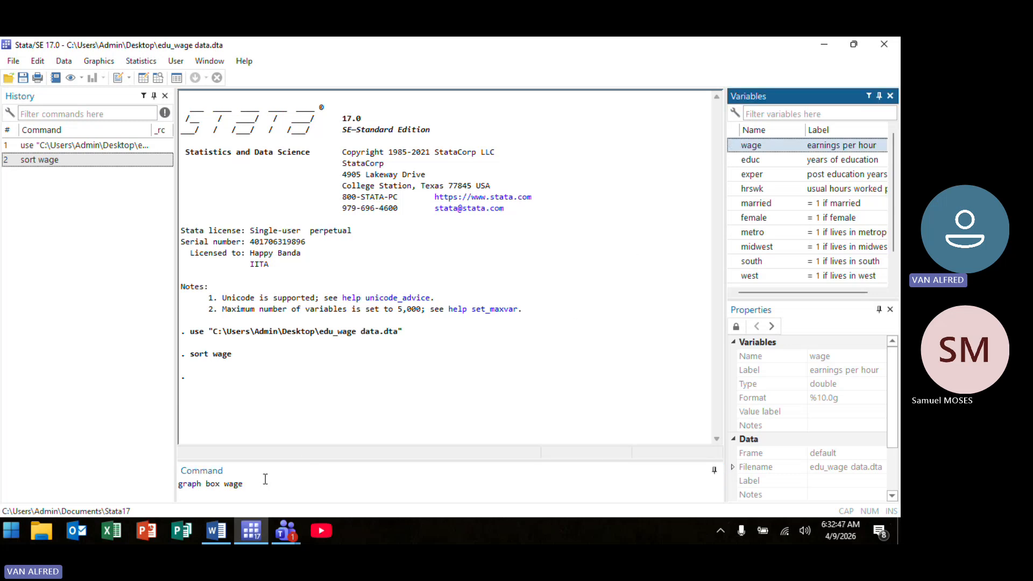
{"action": "key", "text": "Return"}
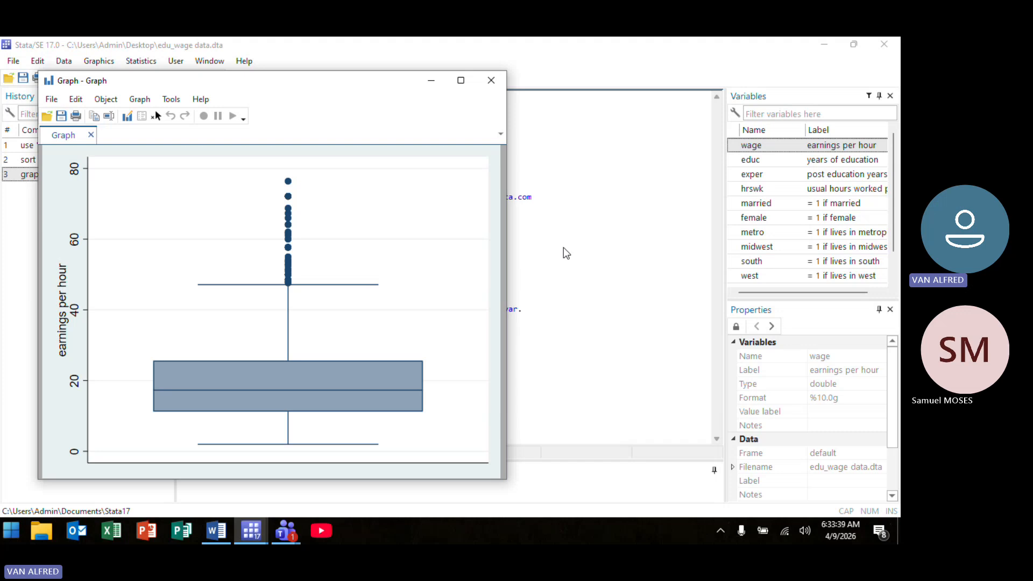
{"action": "left_click", "coordinate": [492, 80]}
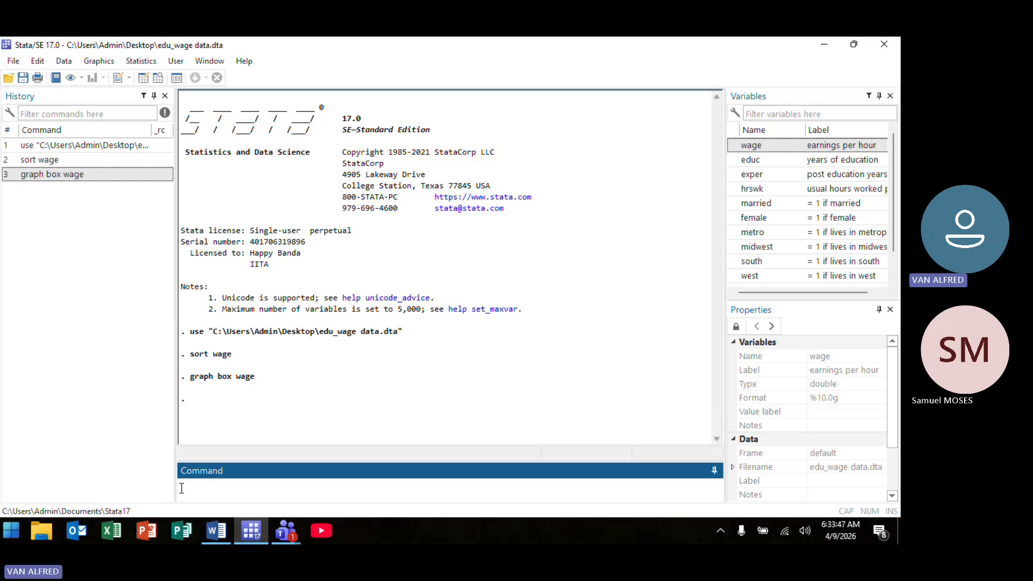
Draw a histogram of wage with the frequency option, then close the graph
{"action": "type", "text": "histogram"}
{"action": "left_click", "coordinate": [734, 145]}
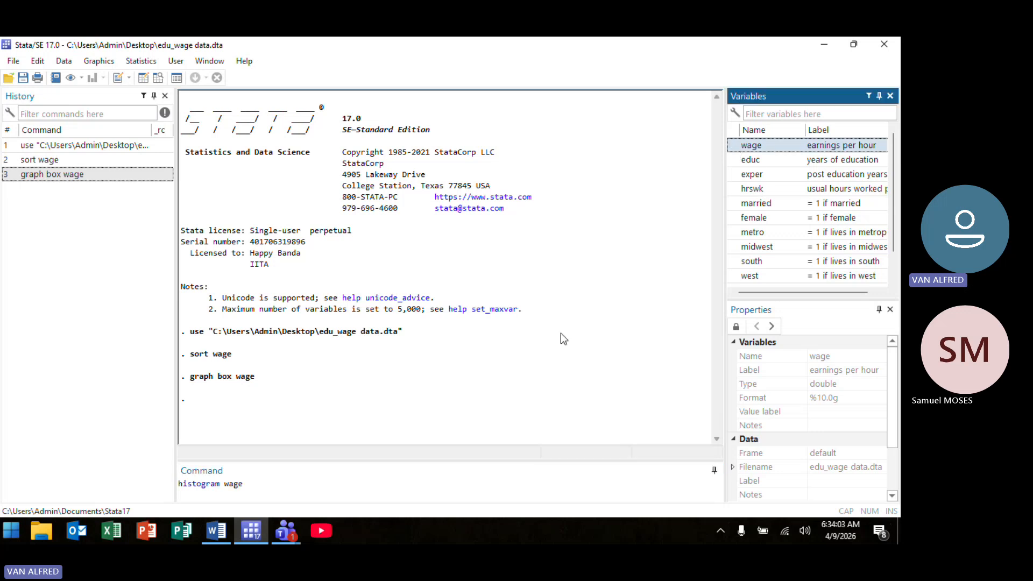
{"action": "left_click", "coordinate": [244, 483]}
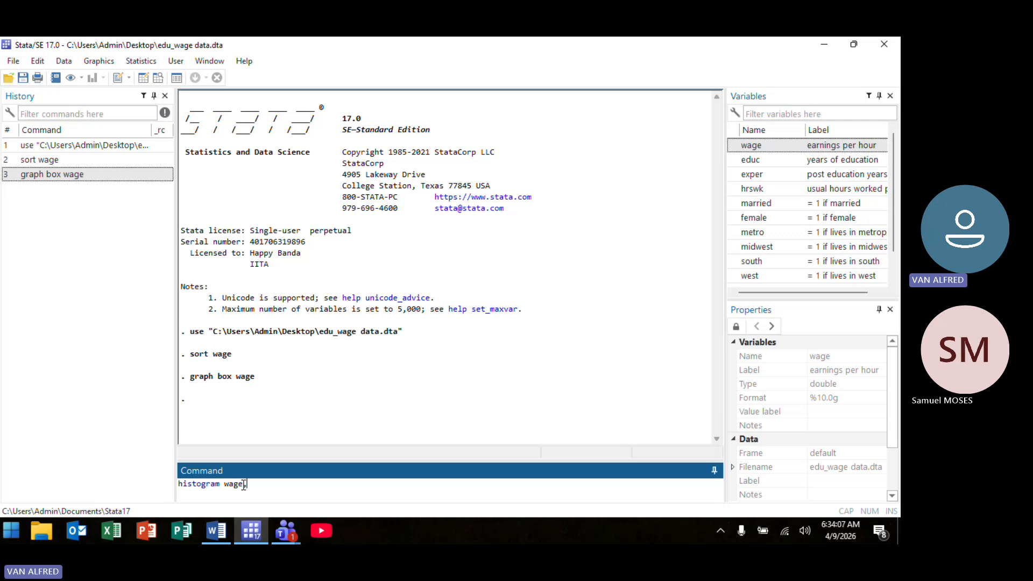
{"action": "type", "text": ",frequency"}
{"action": "key", "text": "Return"}
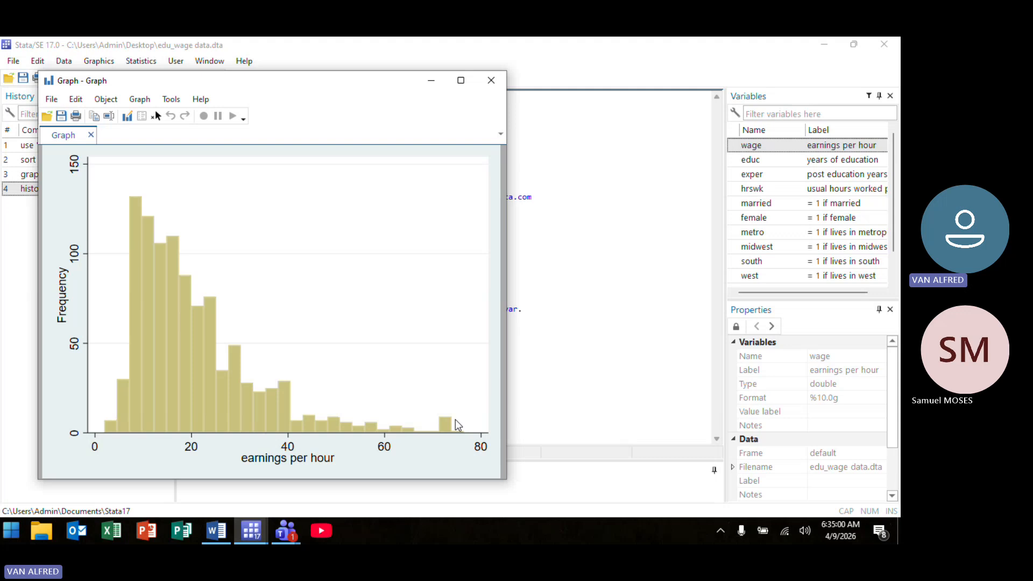
{"action": "left_click", "coordinate": [492, 81]}
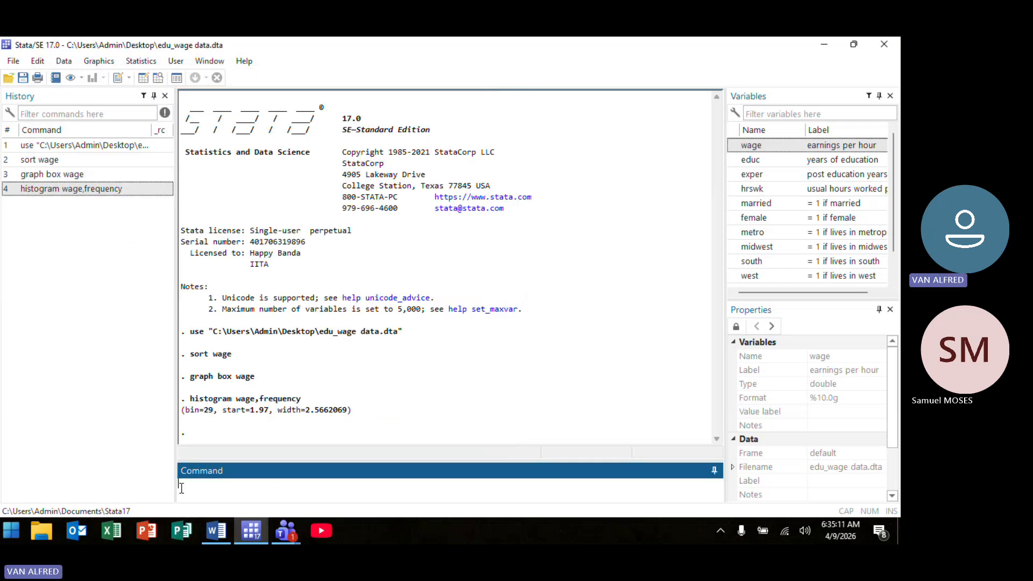
Draw a spike plot of wage with spikeplot, then close the graph
{"action": "type", "text": "spike"}
{"action": "type", "text": "plot"}
{"action": "double_click", "coordinate": [735, 144]}
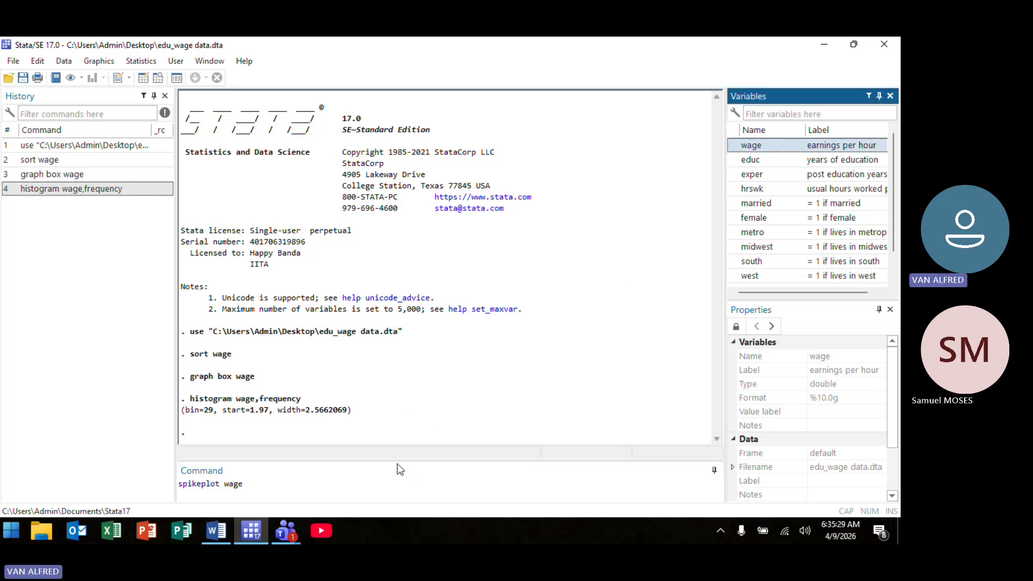
{"action": "key", "text": "Return"}
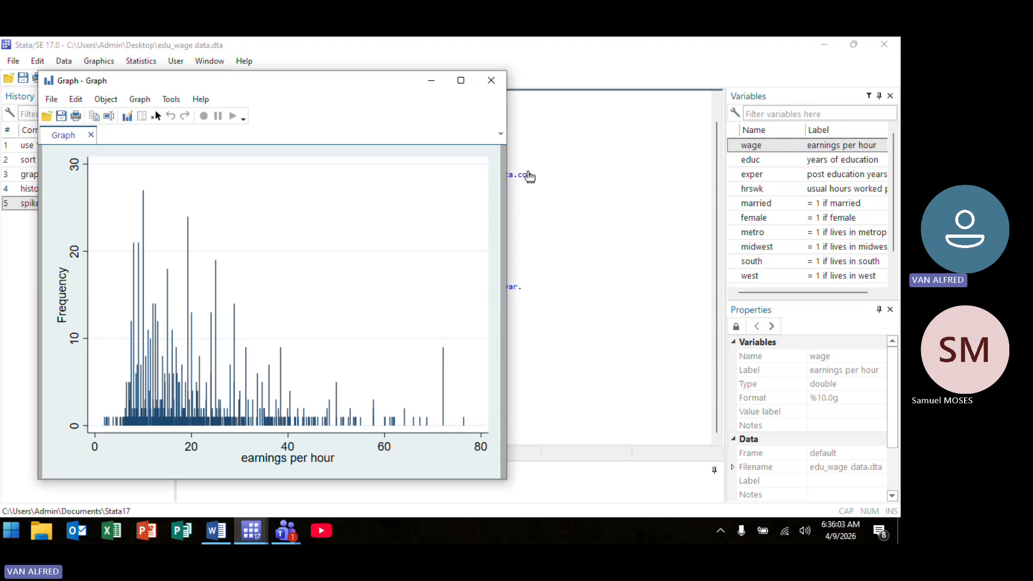
{"action": "left_click", "coordinate": [492, 89]}
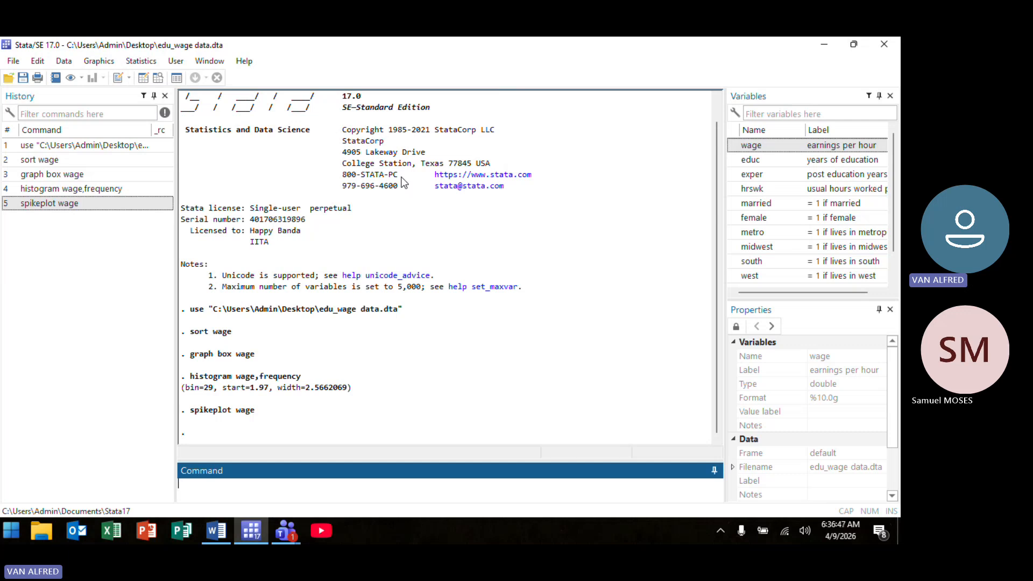
List the outlying wage observations by running extremes wage,iqr(1.5)
{"action": "type", "text": "extremes"}
{"action": "left_click", "coordinate": [733, 146]}
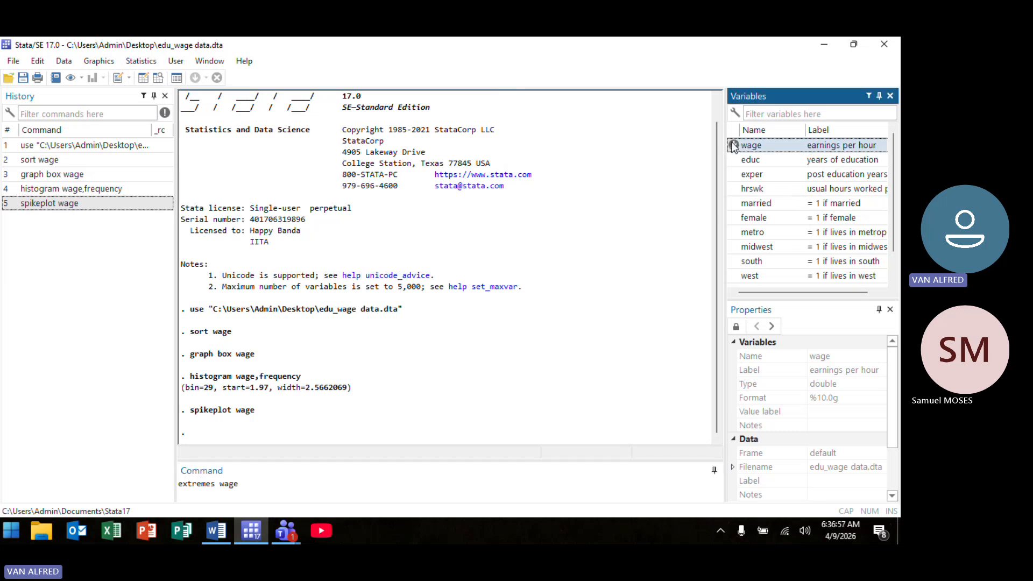
{"action": "left_click", "coordinate": [239, 485]}
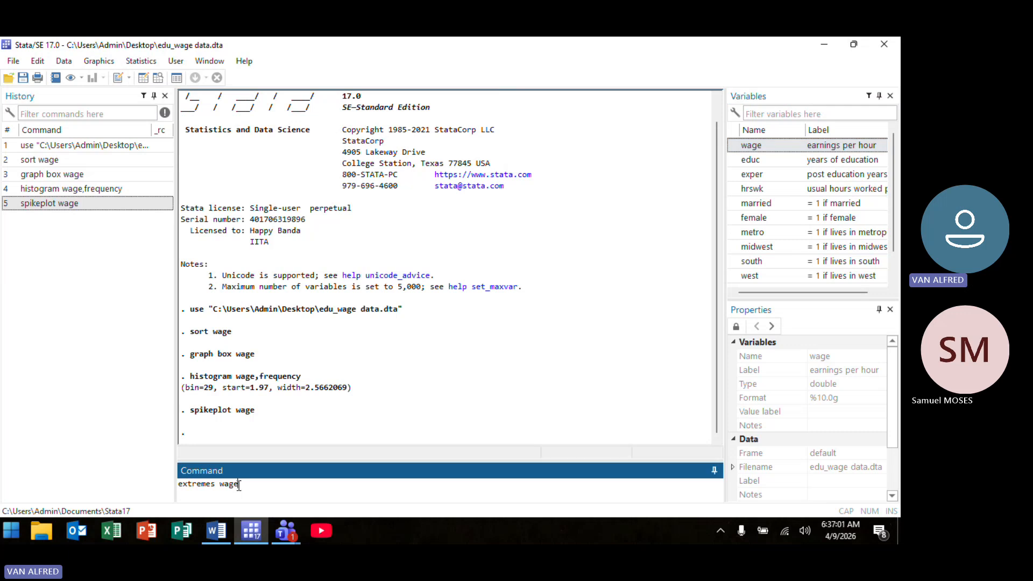
{"action": "type", "text": ",iqr(1.5)"}
{"action": "key", "text": "Return"}
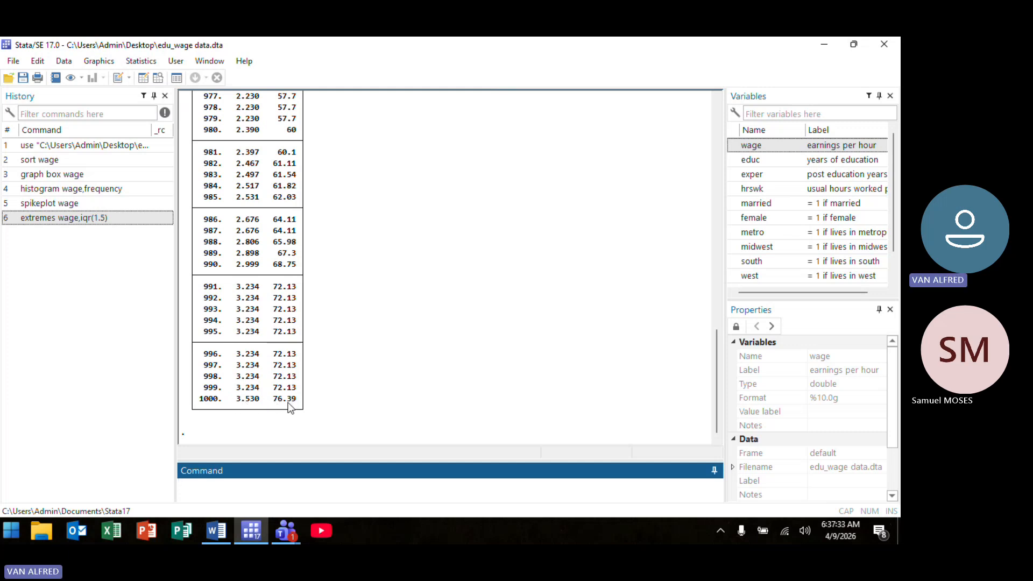
Examine the full extremes output for wage, reading the observation numbers, IQR distances and wage values from first to last row
{"action": "left_click", "coordinate": [715, 108]}
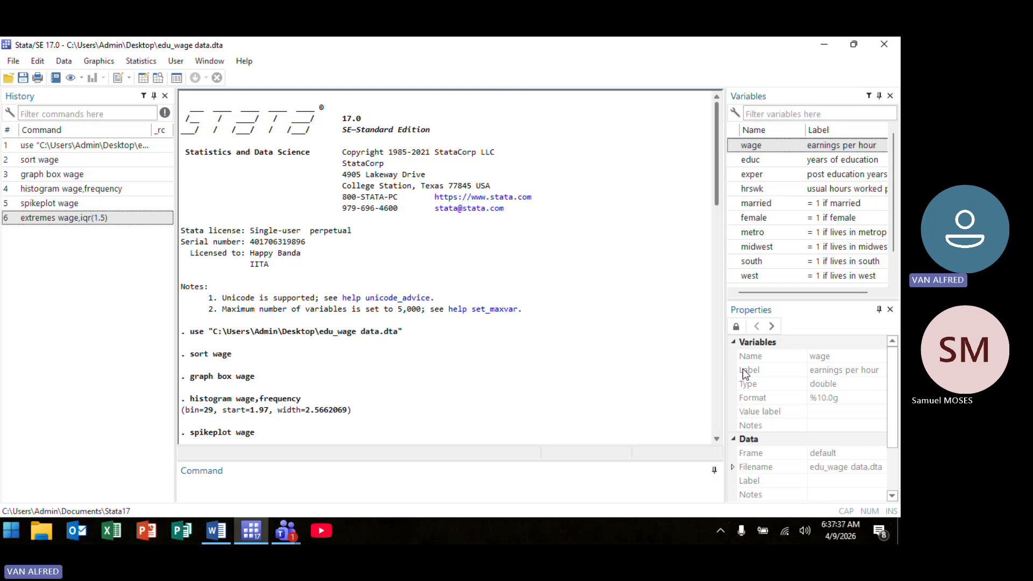
{"action": "left_click", "coordinate": [715, 380]}
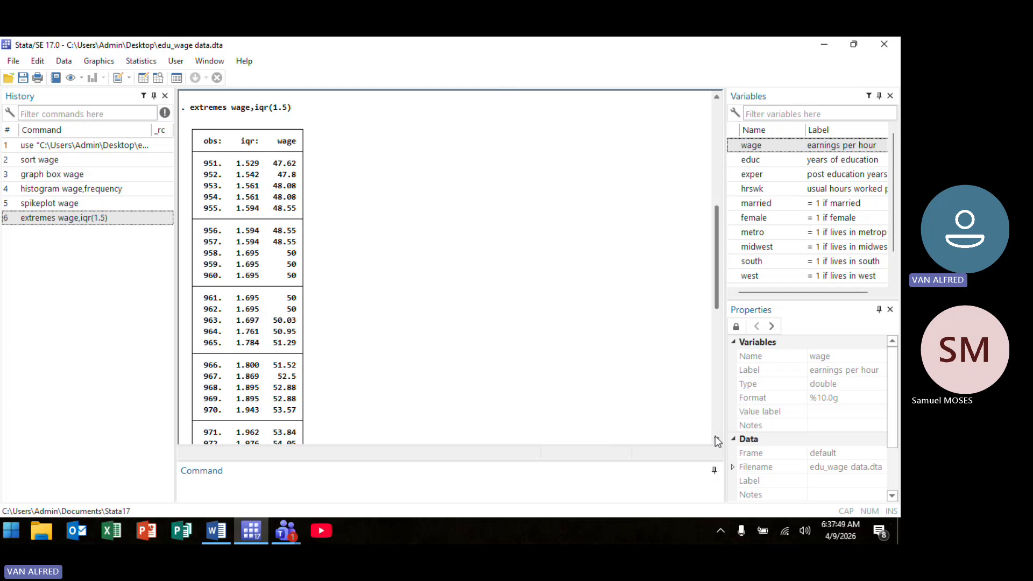
{"action": "scroll", "coordinate": [717, 441], "scroll_direction": "down", "scroll_amount": 3}
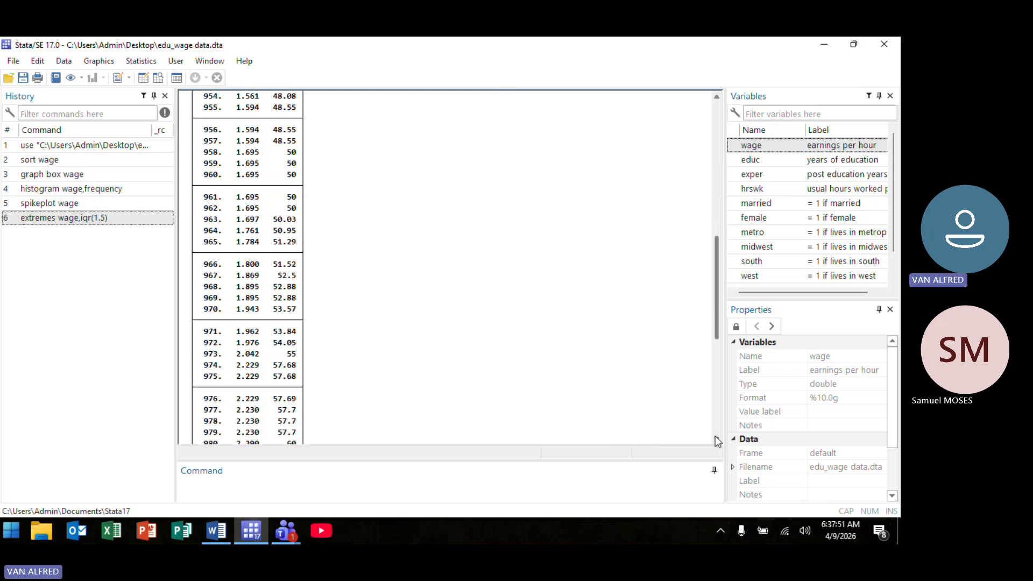
{"action": "scroll", "coordinate": [718, 441], "scroll_direction": "down", "scroll_amount": 3}
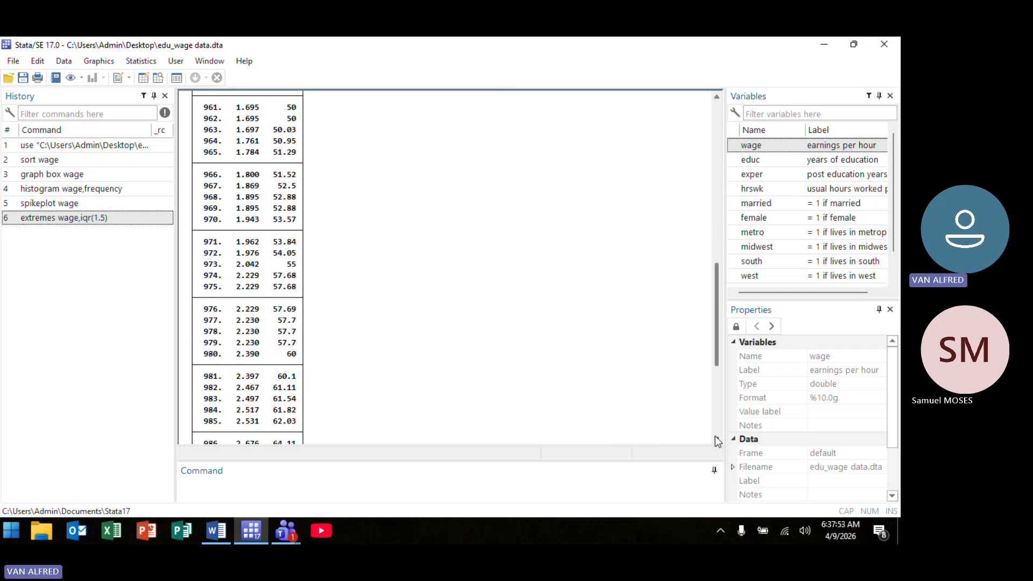
{"action": "scroll", "coordinate": [718, 441], "scroll_direction": "down", "scroll_amount": 2}
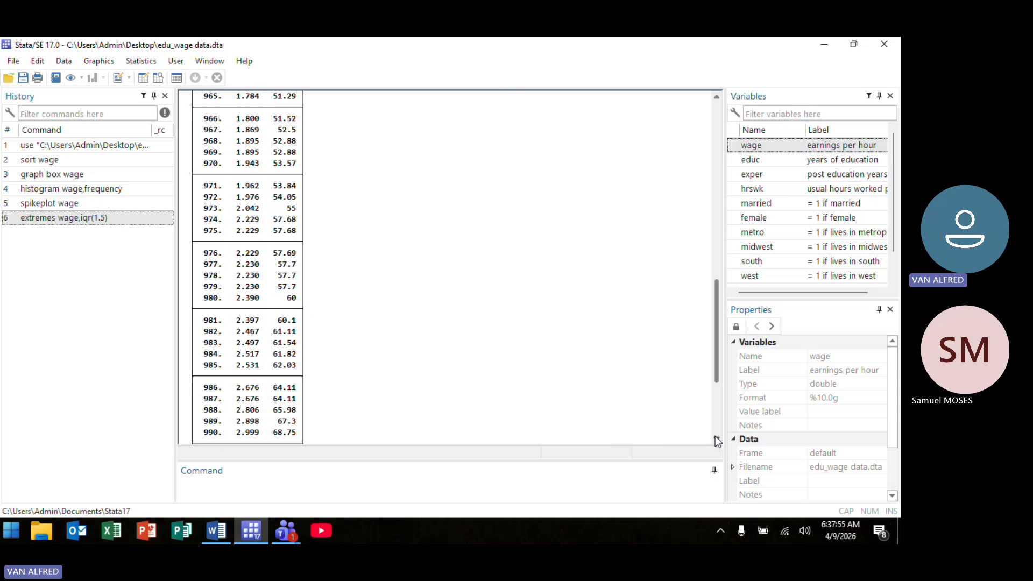
{"action": "scroll", "coordinate": [718, 441], "scroll_direction": "down", "scroll_amount": 5}
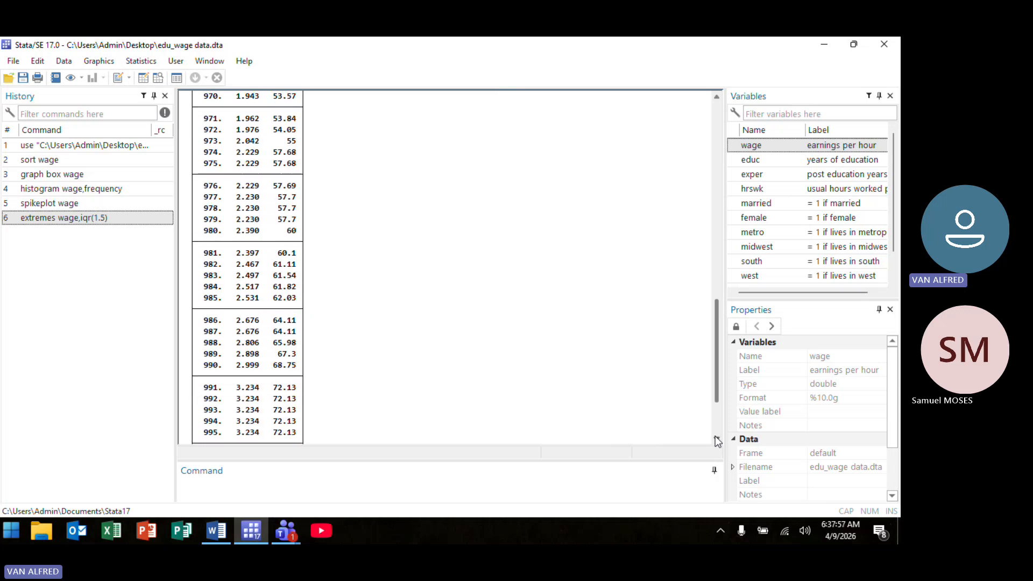
{"action": "scroll", "coordinate": [718, 441], "scroll_direction": "down", "scroll_amount": 3}
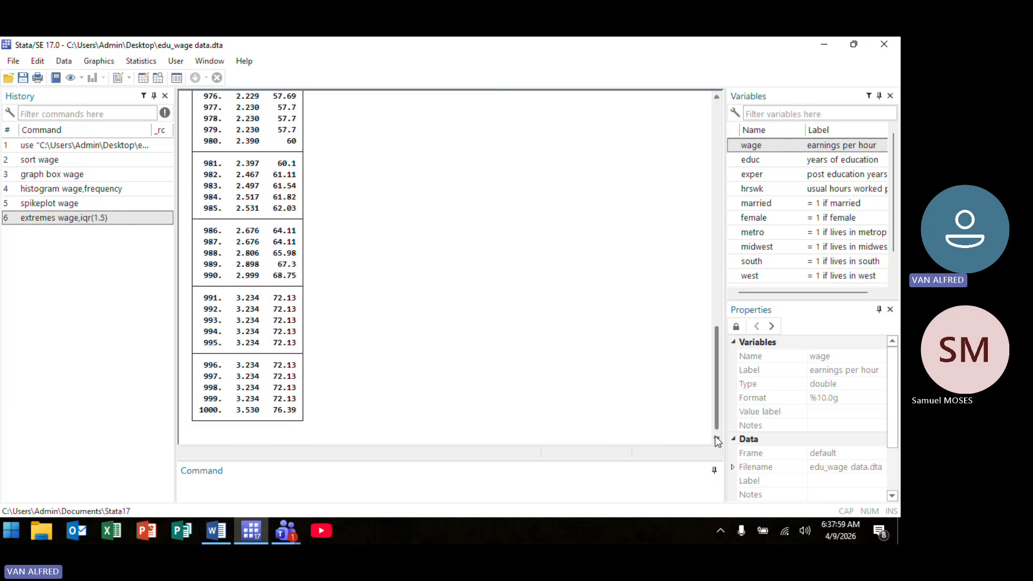
{"action": "left_click", "coordinate": [718, 440]}
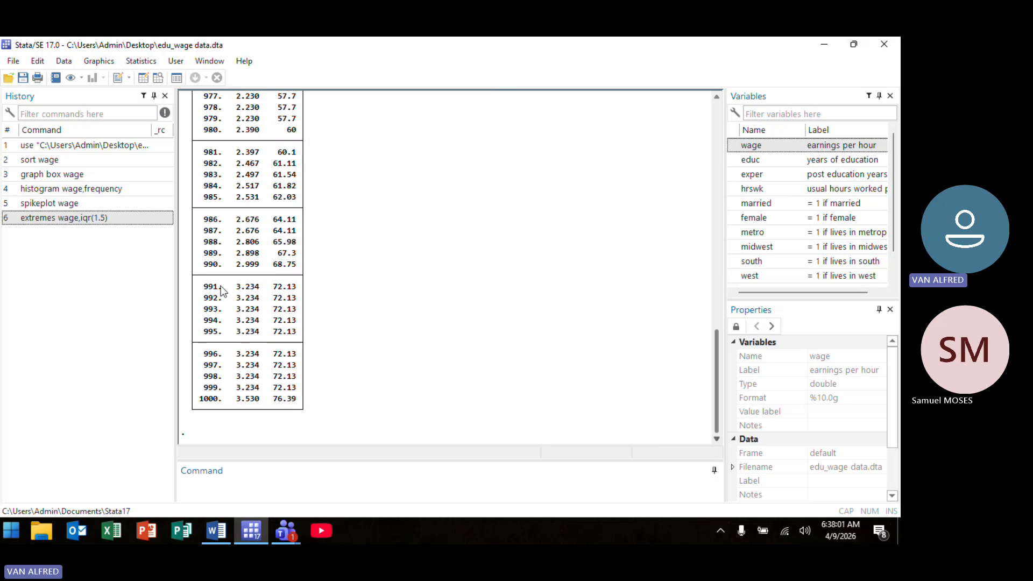